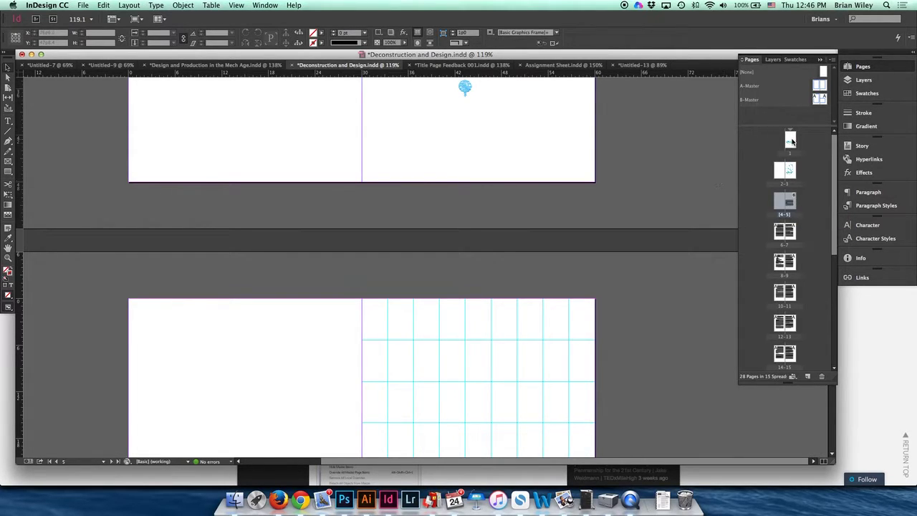
Check the title page, then jump to spread 4–5 where the essay's body text begins
double_click(792, 141)
scroll(602, 289, "down", 10)
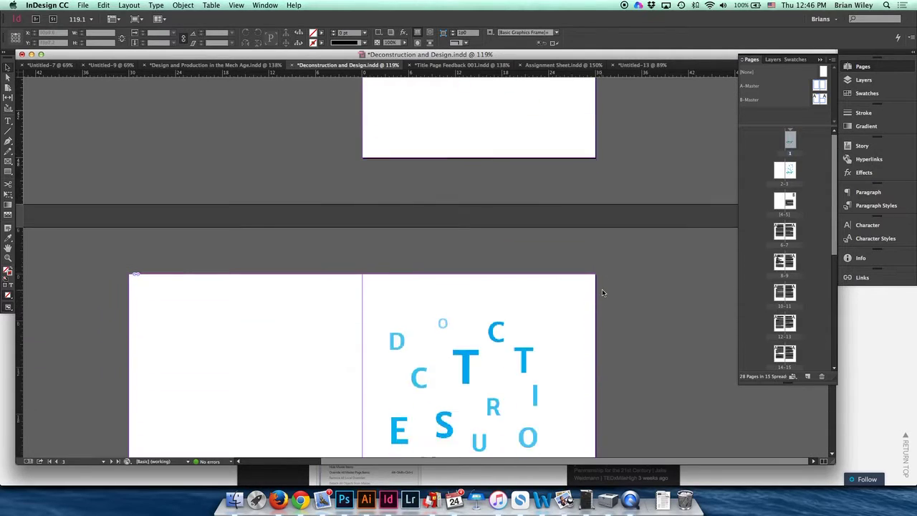
scroll(602, 292, "down", 10)
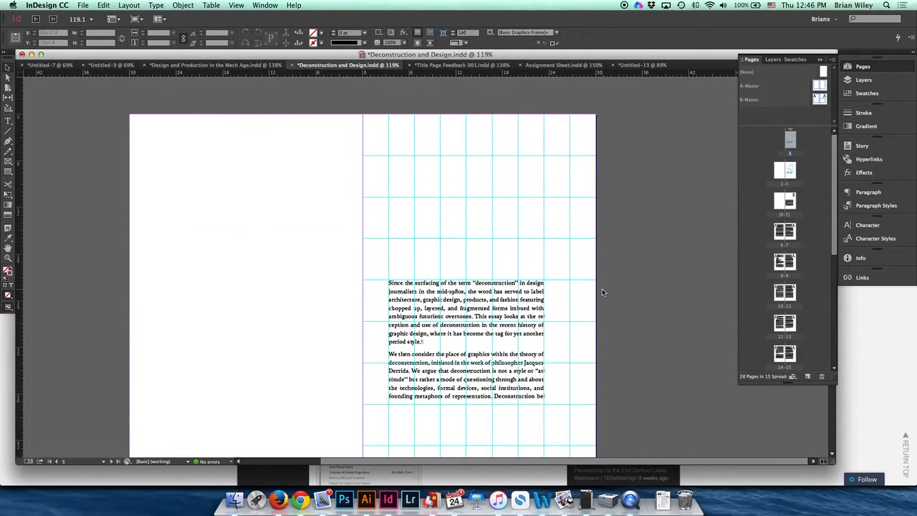
scroll(602, 292, "down", 2)
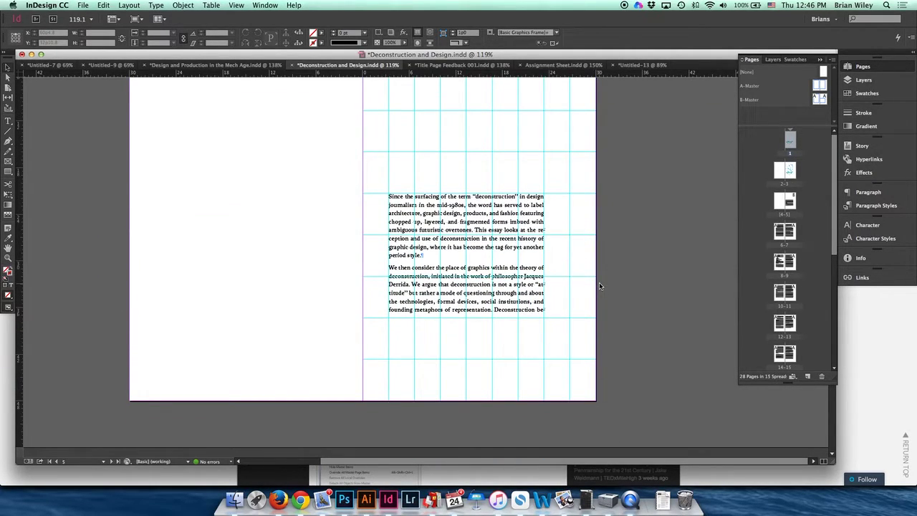
mouse_move(791, 205)
mouse_move(794, 143)
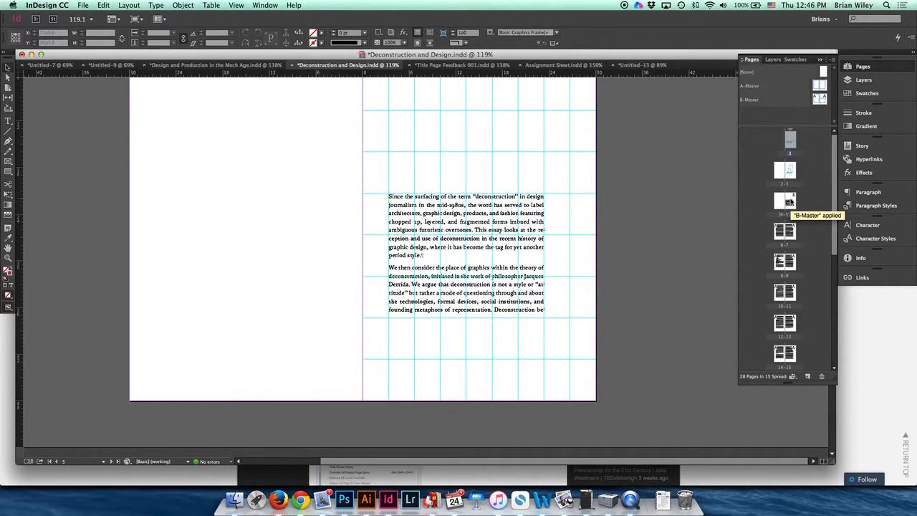
double_click(790, 203)
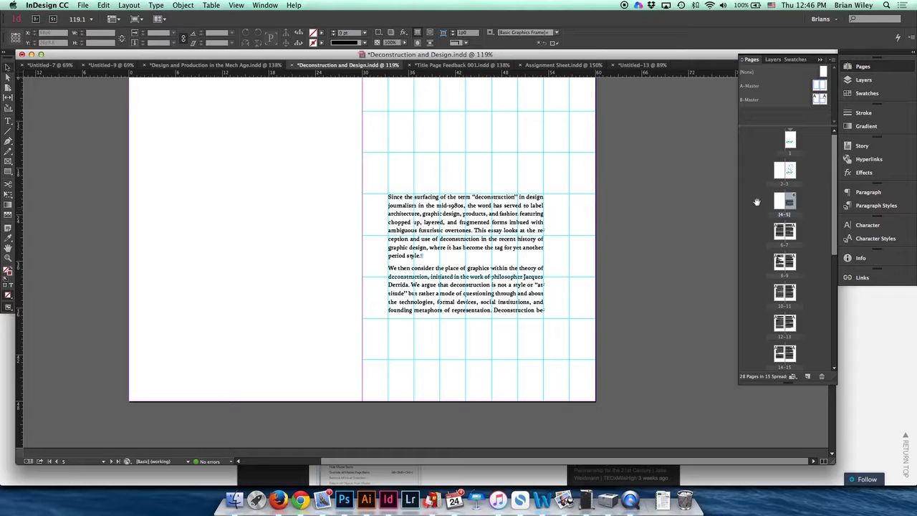
left_click(832, 60)
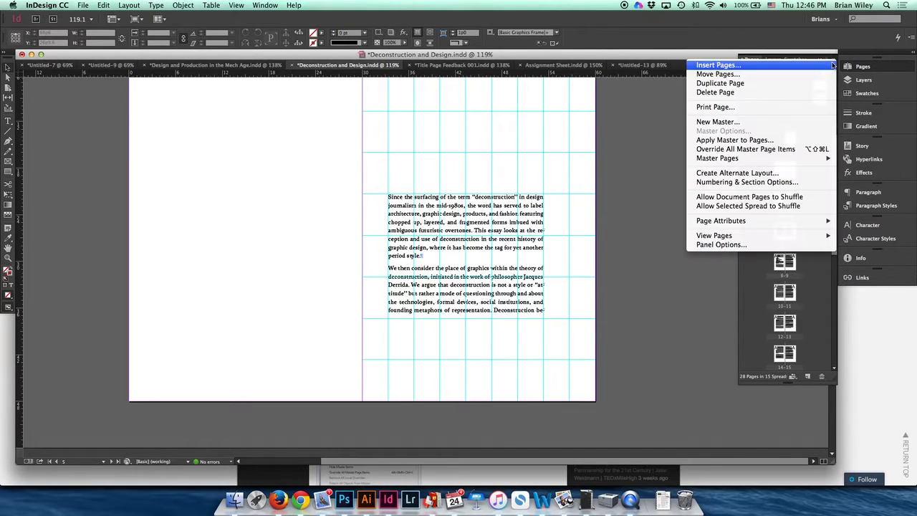
left_click(775, 197)
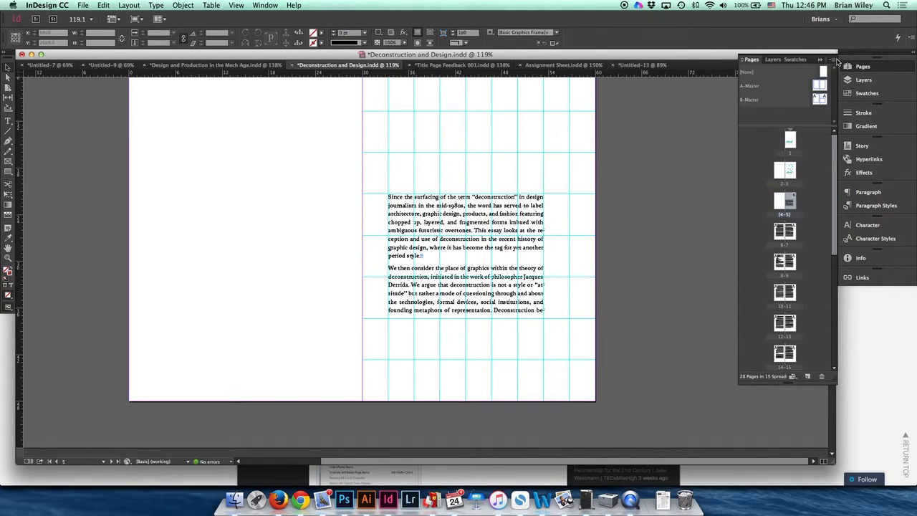
left_click(834, 63)
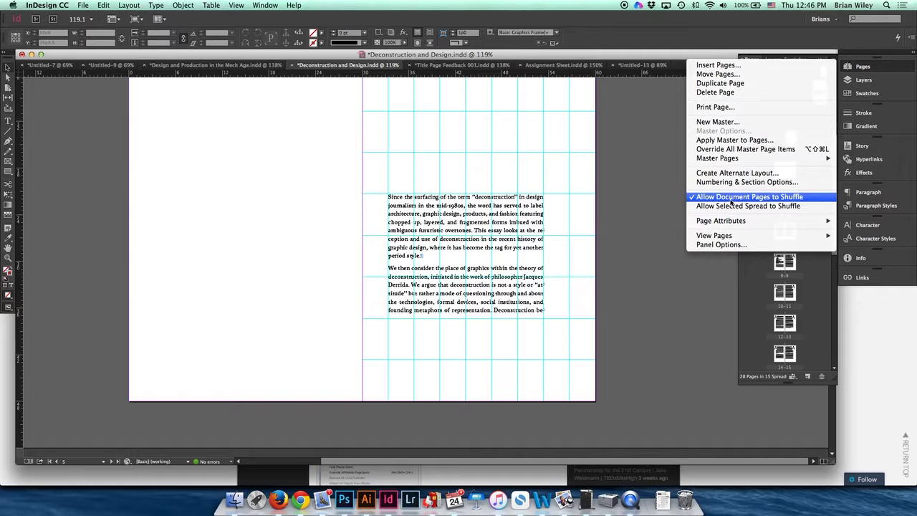
left_click(738, 198)
left_click(831, 61)
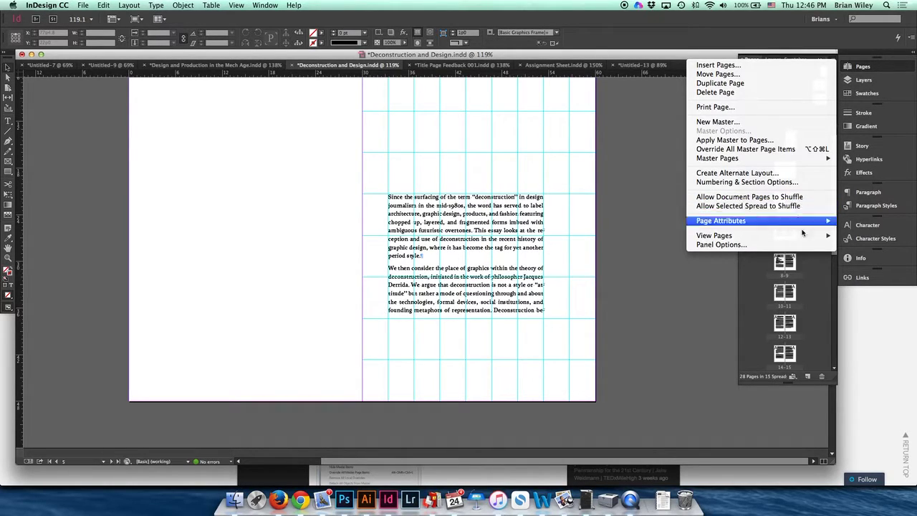
left_click(810, 271)
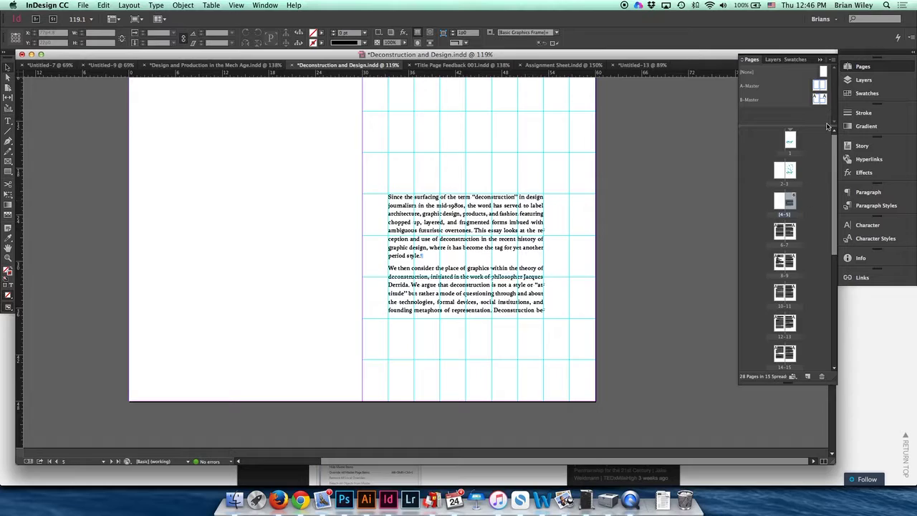
left_click(833, 63)
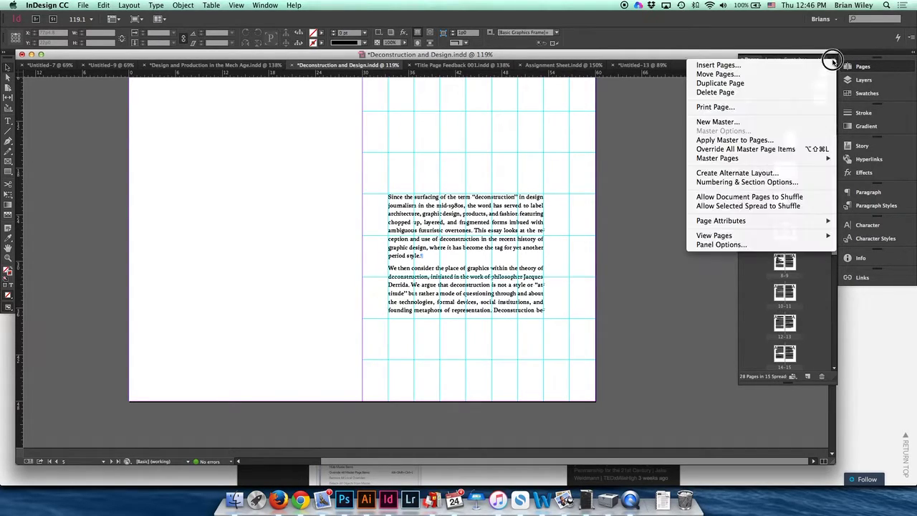
left_click(824, 284)
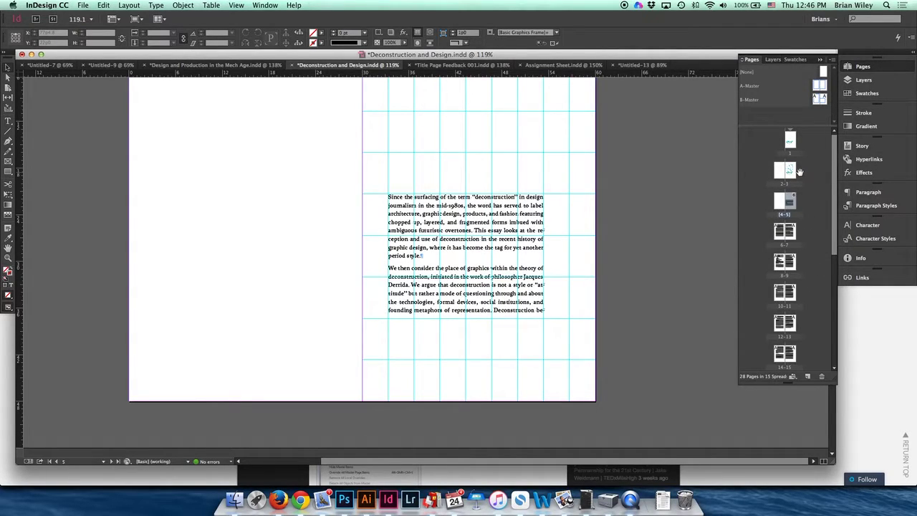
left_click(831, 62)
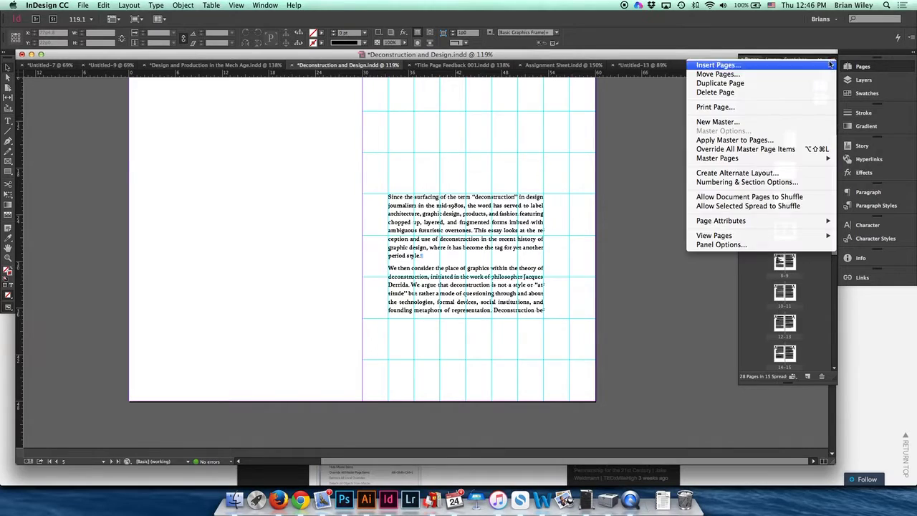
left_click(809, 298)
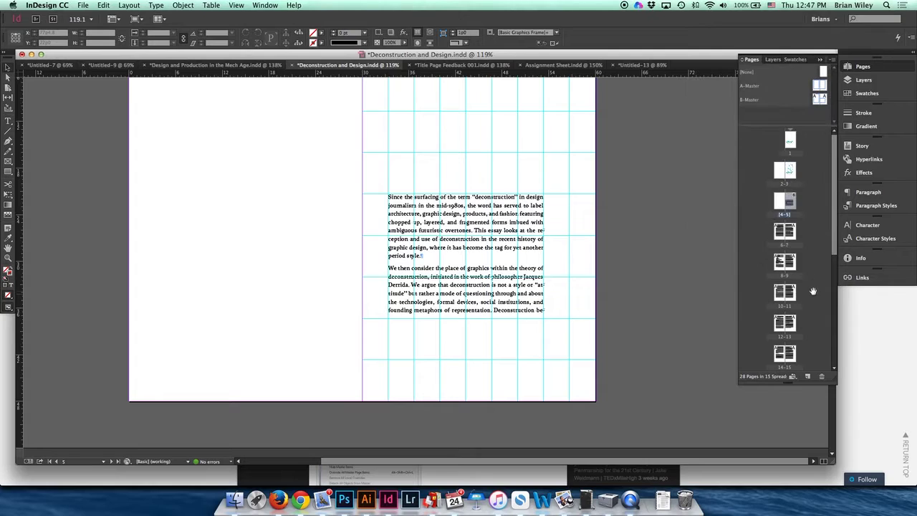
left_click(832, 60)
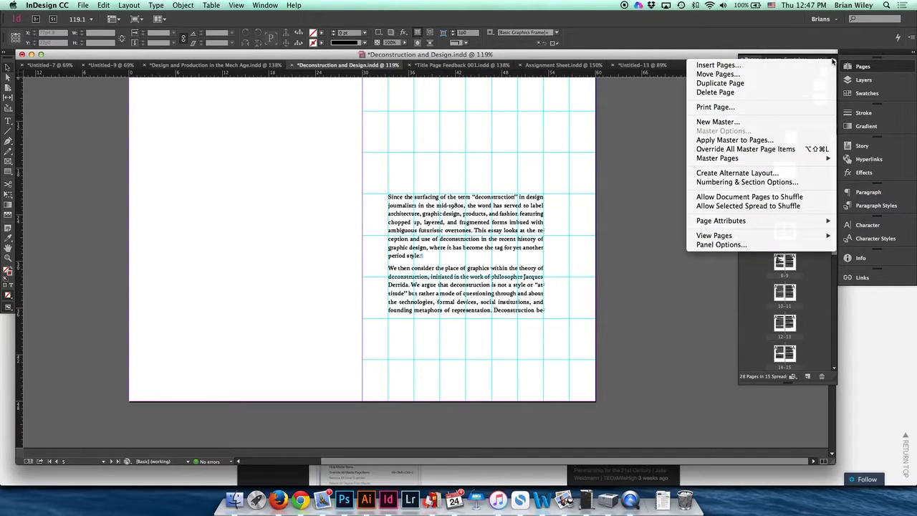
left_click(804, 183)
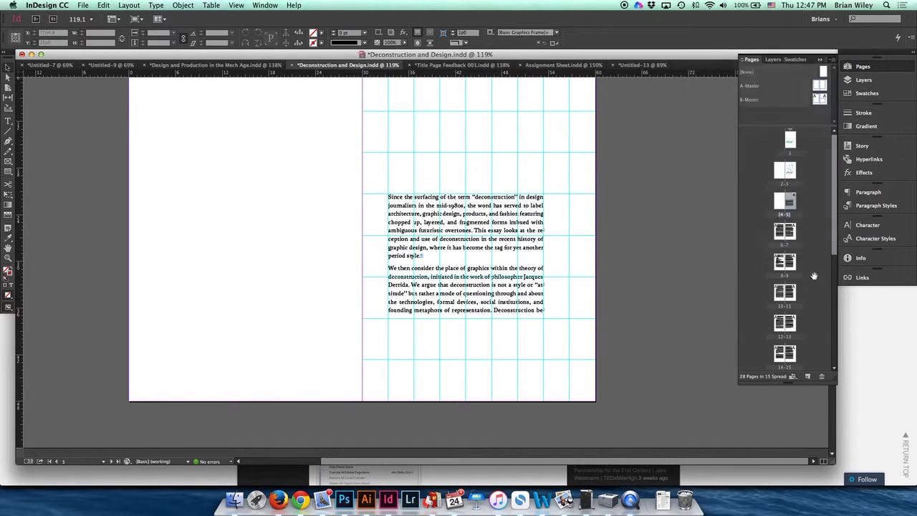
Start a new section at page 5 with numbering restarting at 1 and no prefix, accepting the duplicate-number warning
right_click(792, 205)
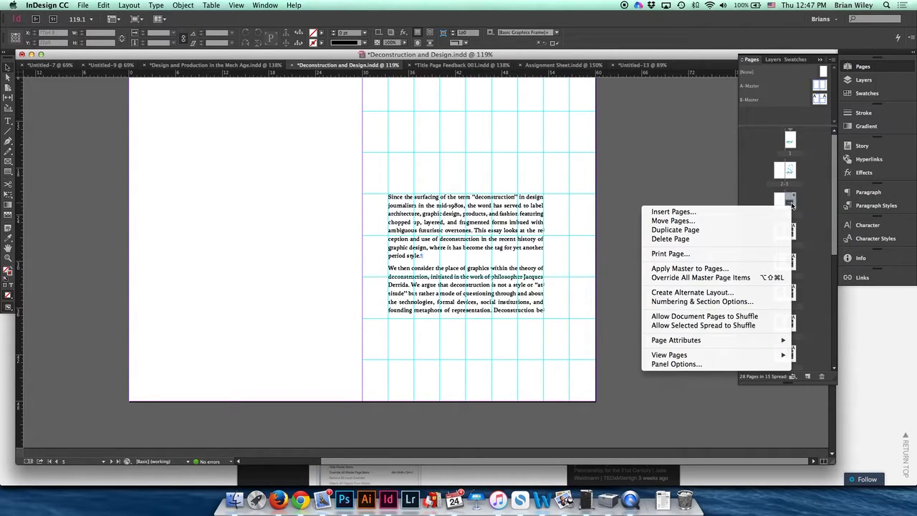
left_click(746, 301)
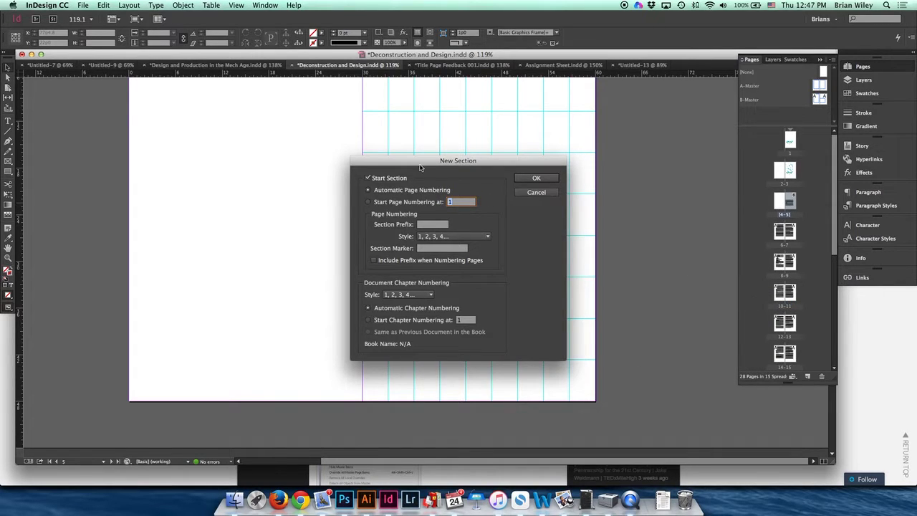
left_click_drag(420, 161, 580, 96)
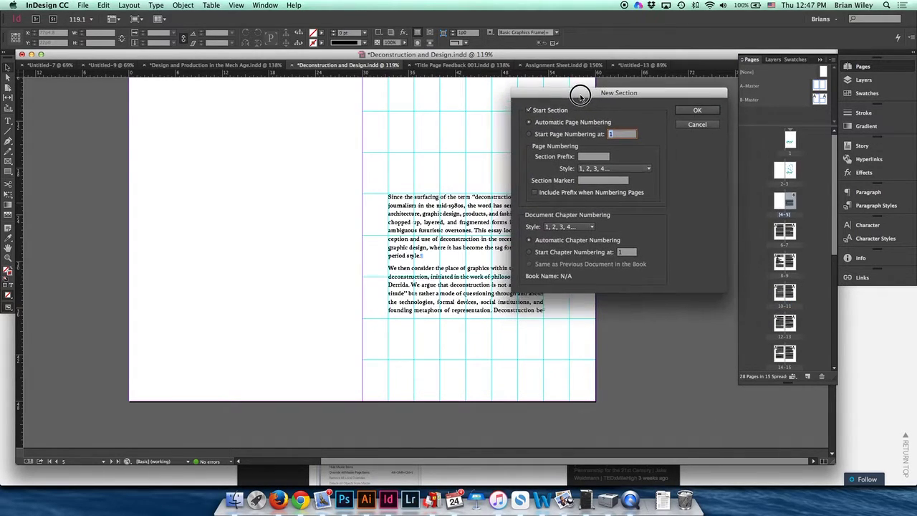
left_click(529, 135)
left_click(597, 157)
left_click(613, 169)
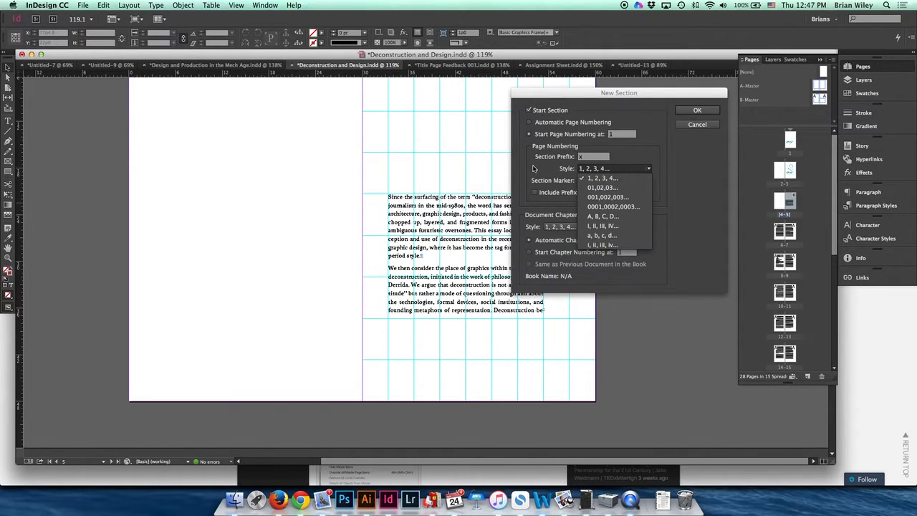
left_click(533, 168)
left_click(577, 156)
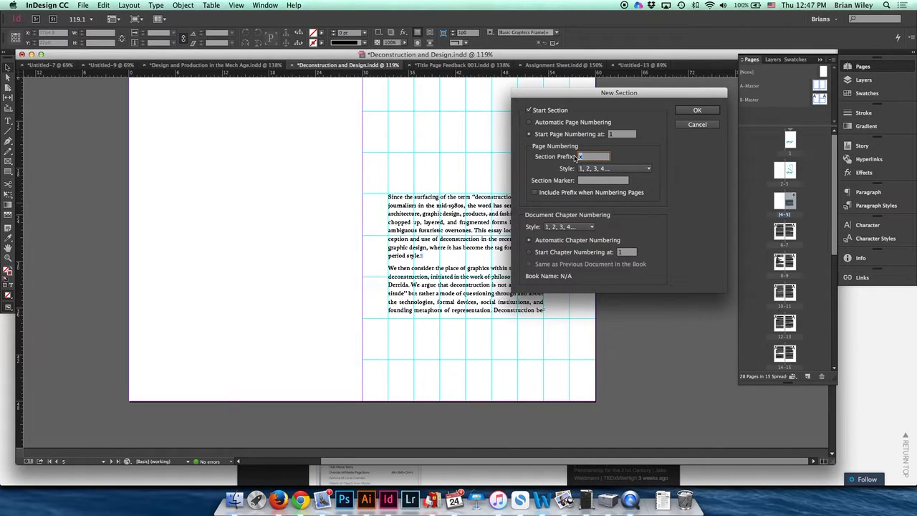
key("BackSpace")
left_click(697, 112)
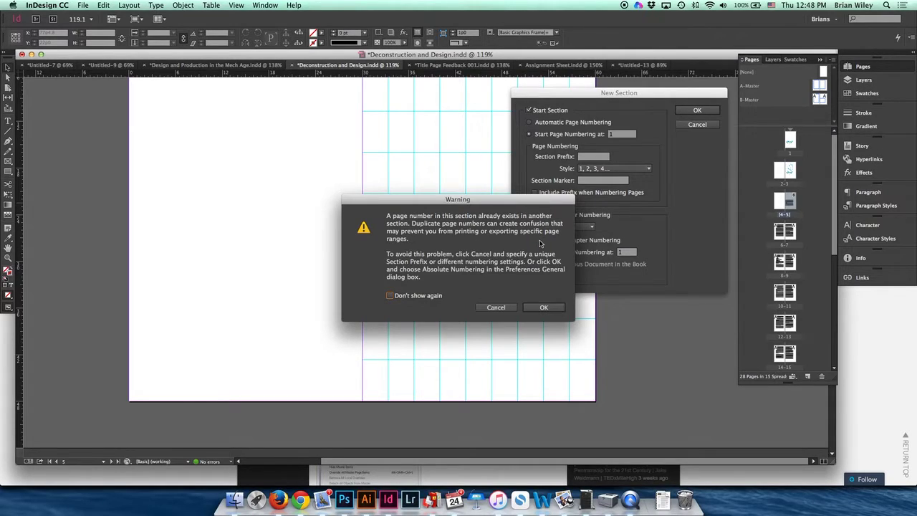
left_click(544, 307)
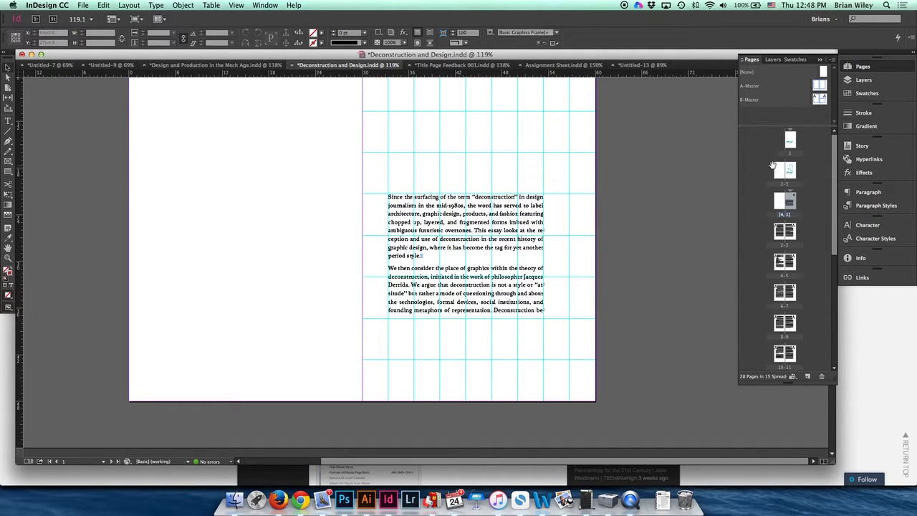
Keep B-Master on the essay's first page, recheck its unprefixed section numbering, and select page 1
left_click_drag(791, 206, 789, 204)
left_click_drag(804, 154, 791, 206)
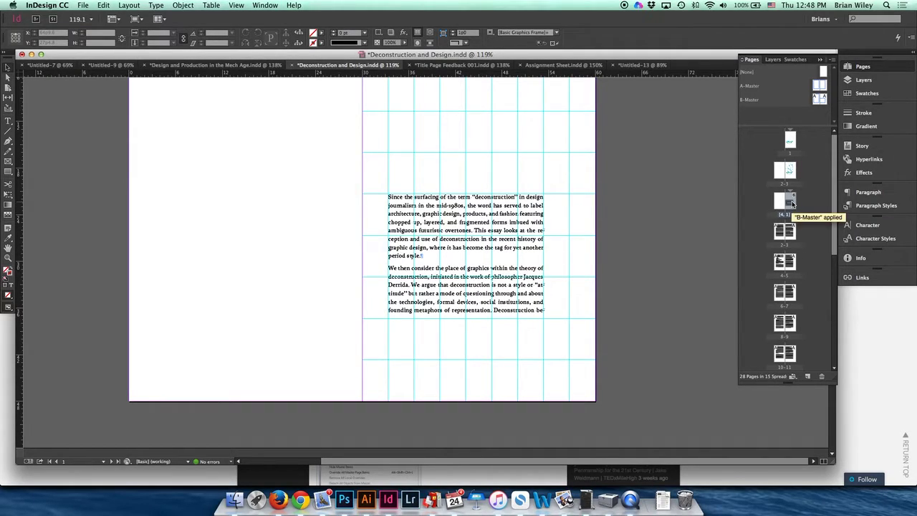
right_click(791, 206)
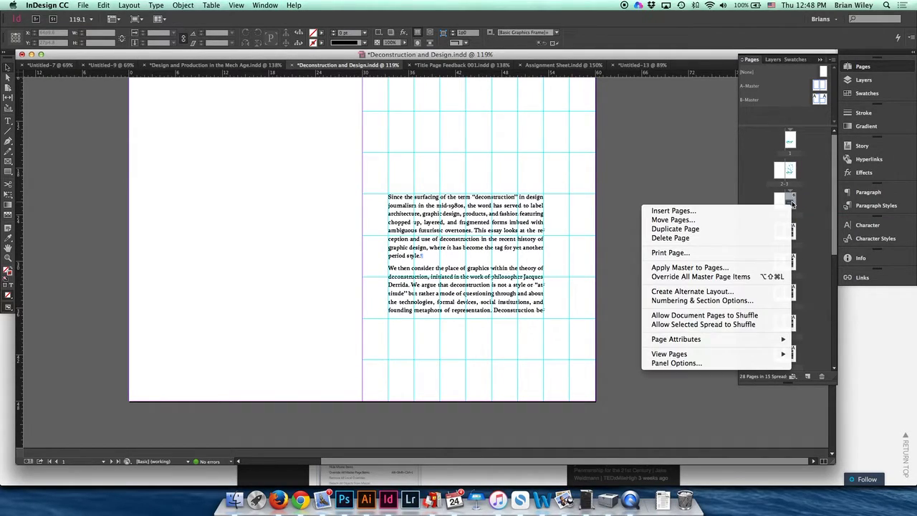
left_click(758, 301)
left_click(588, 157)
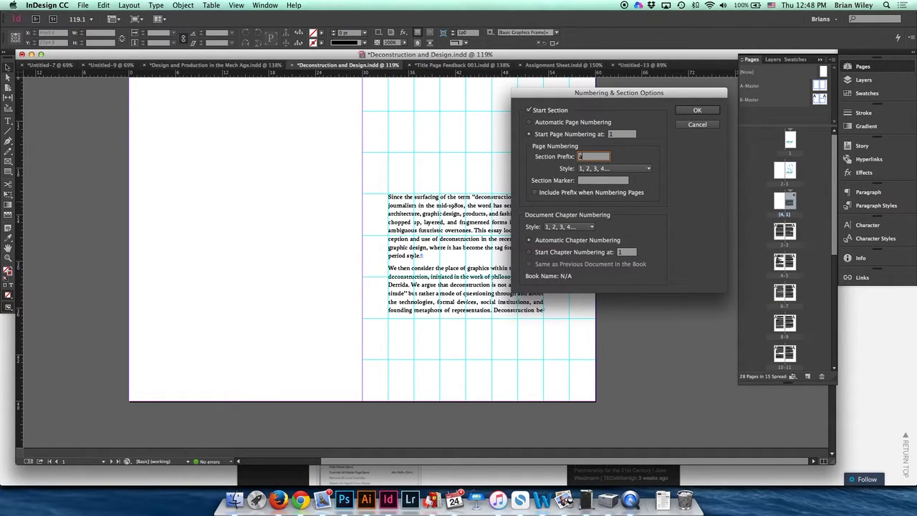
left_click(692, 112)
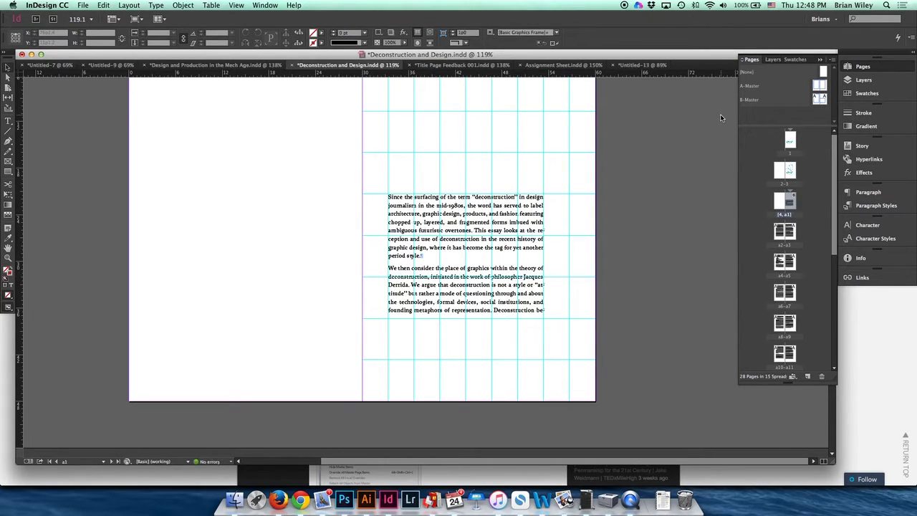
left_click(791, 141)
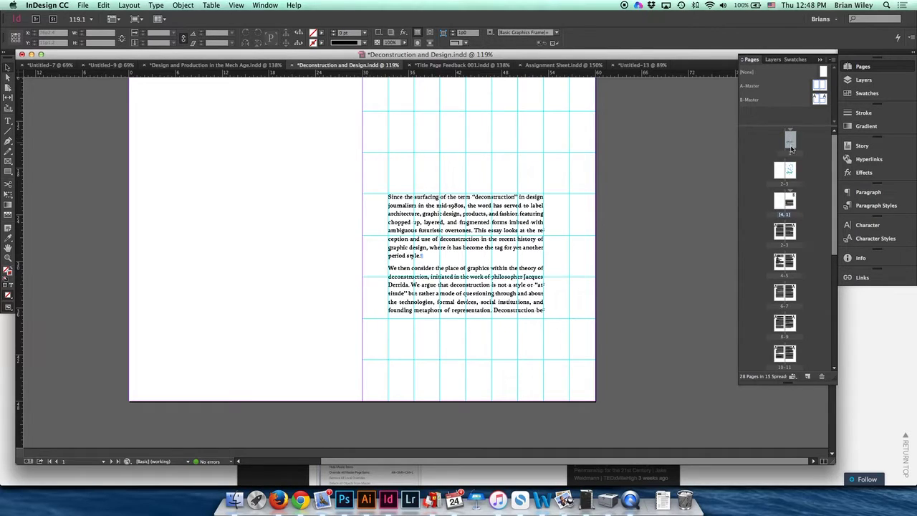
Apply [None] to page 1 and set the front-matter section prefix to 'A'
left_click_drag(788, 139, 789, 141)
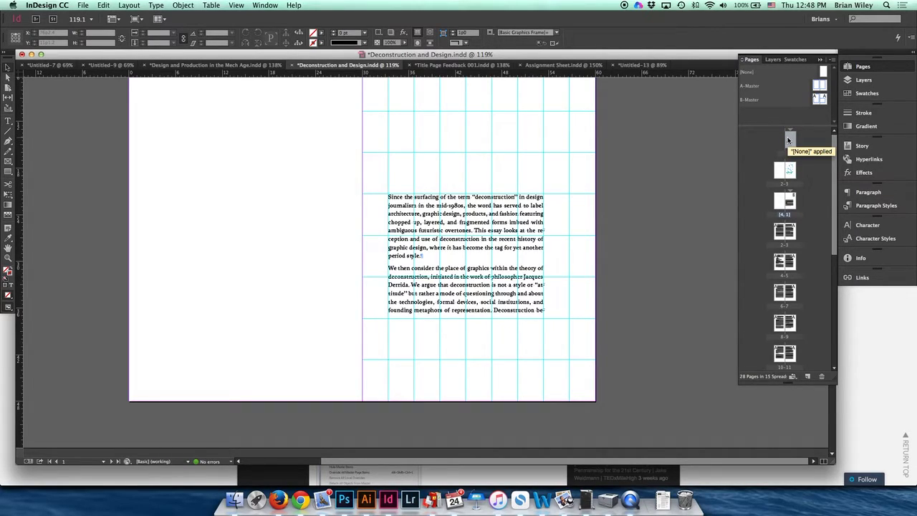
right_click(789, 139)
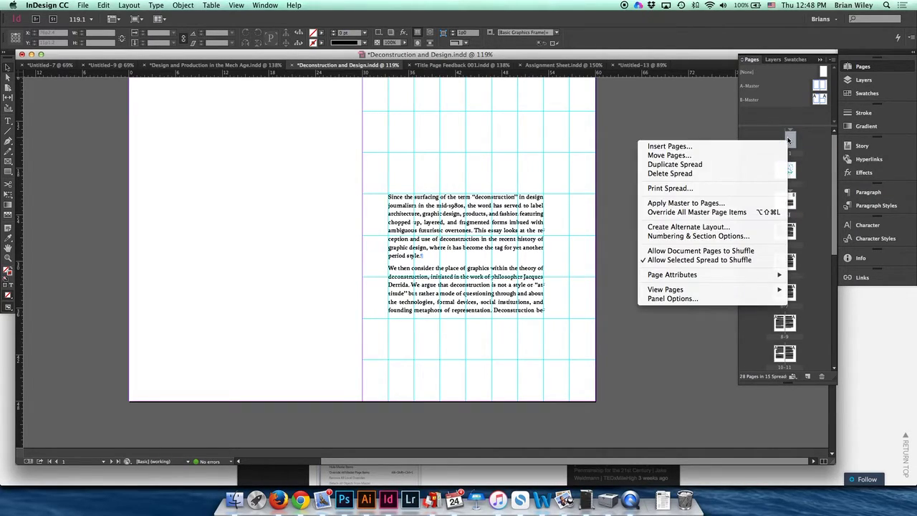
left_click(710, 237)
left_click(596, 156)
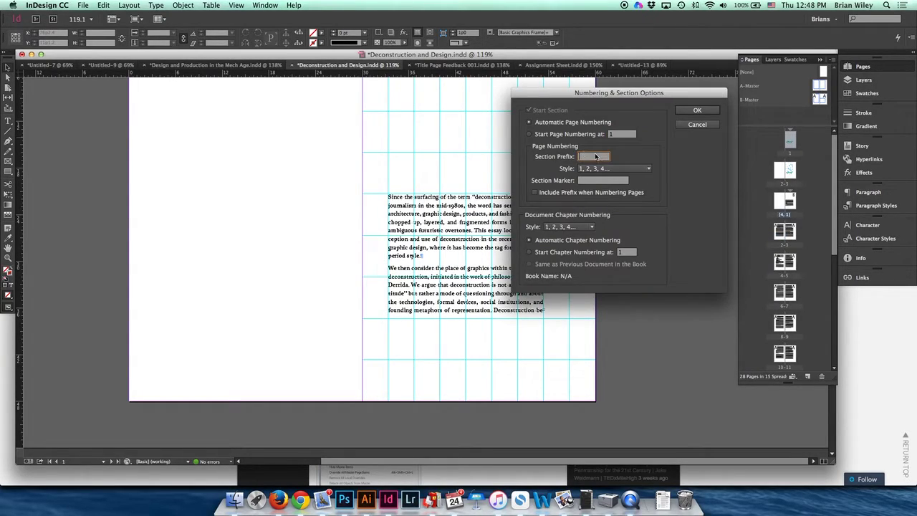
type("A")
left_click(699, 111)
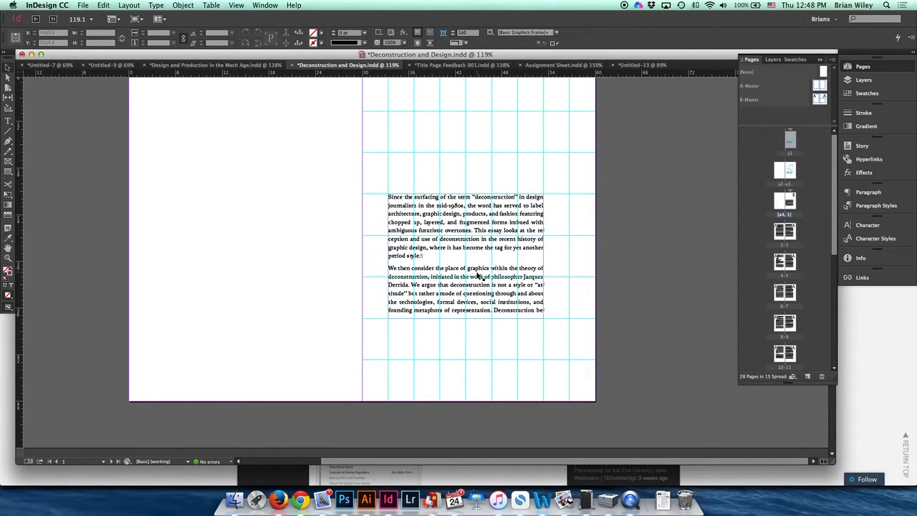
Scroll down to view the renumbered essay spread, pages 2–3
scroll(478, 276, "down", 5)
scroll(479, 276, "down", 10)
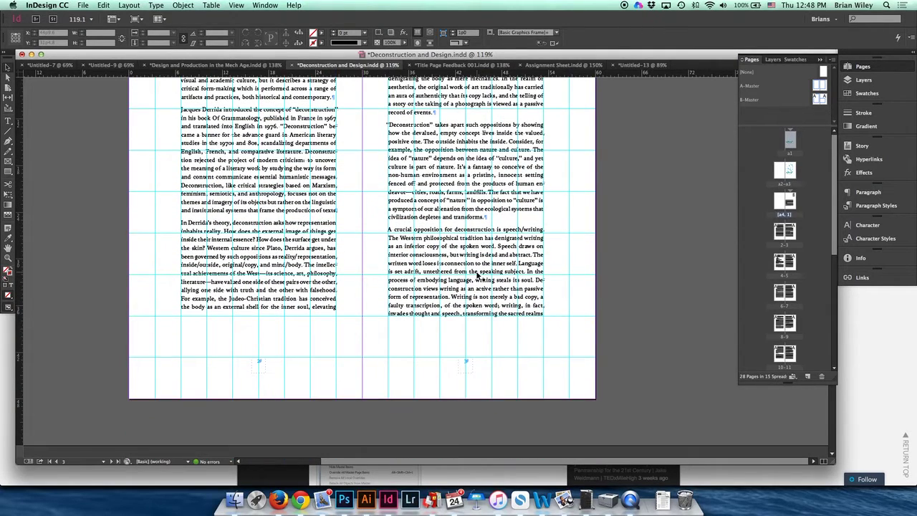